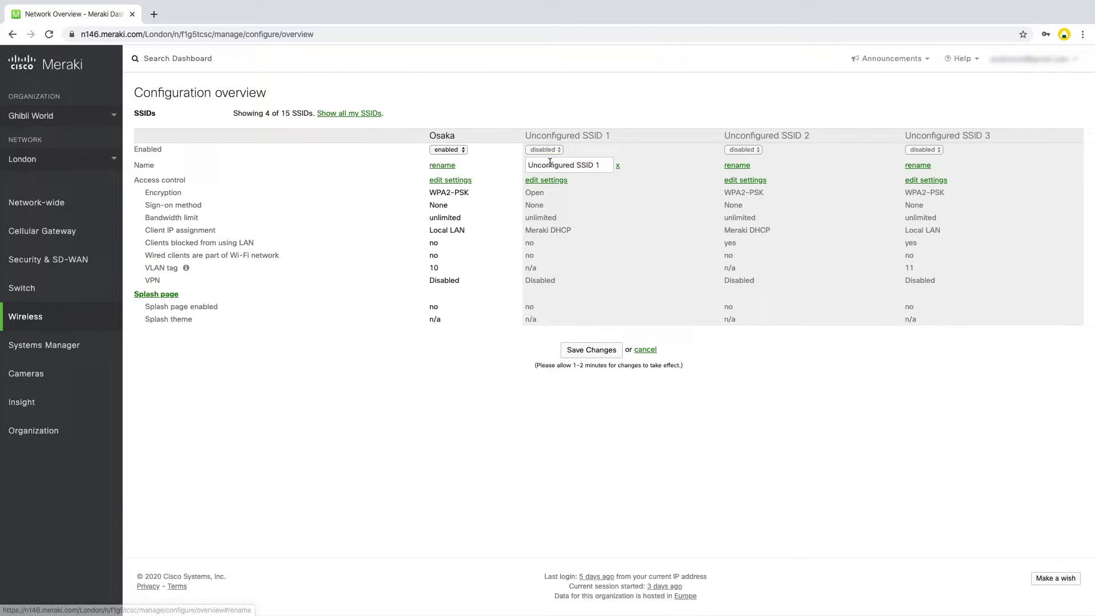
pyautogui.write('Secure Event')
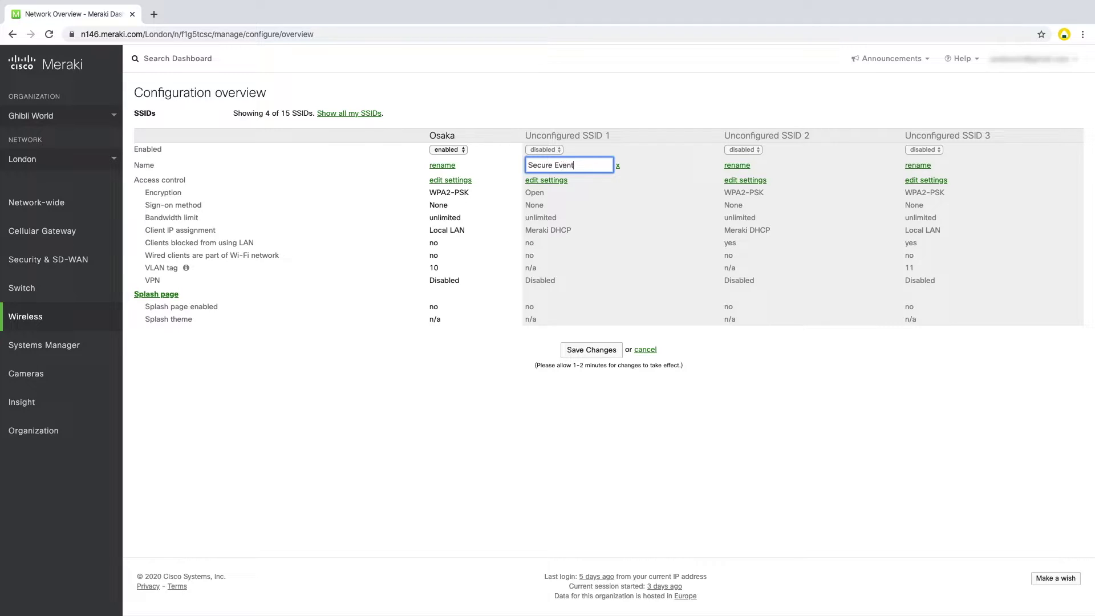
# - Set the new 'Secure Event' SSID to enabled and save the changes
pyautogui.click(544, 148)
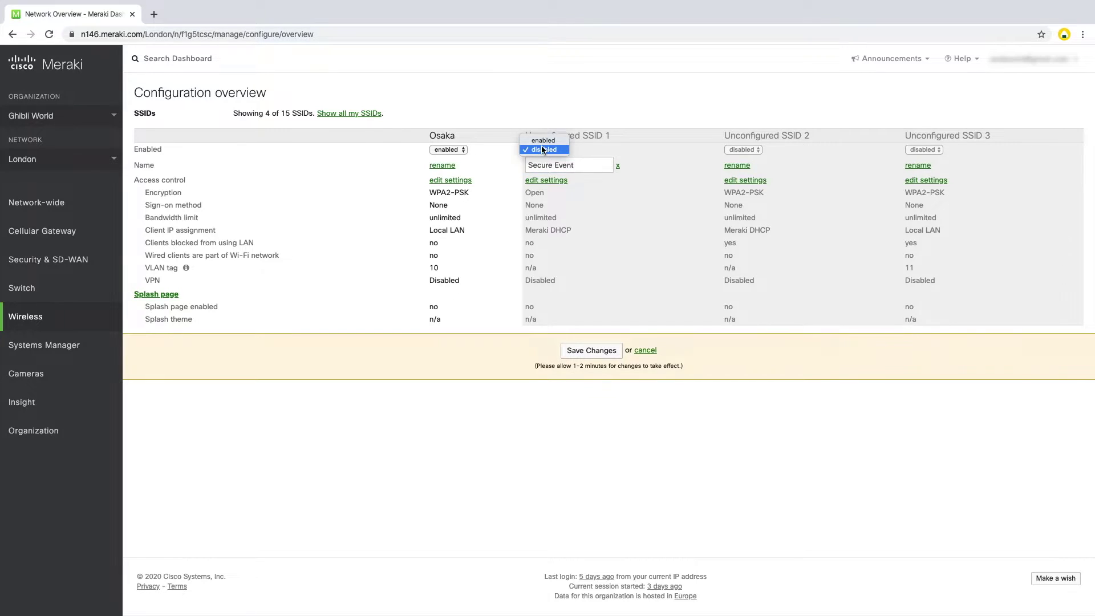
pyautogui.click(544, 141)
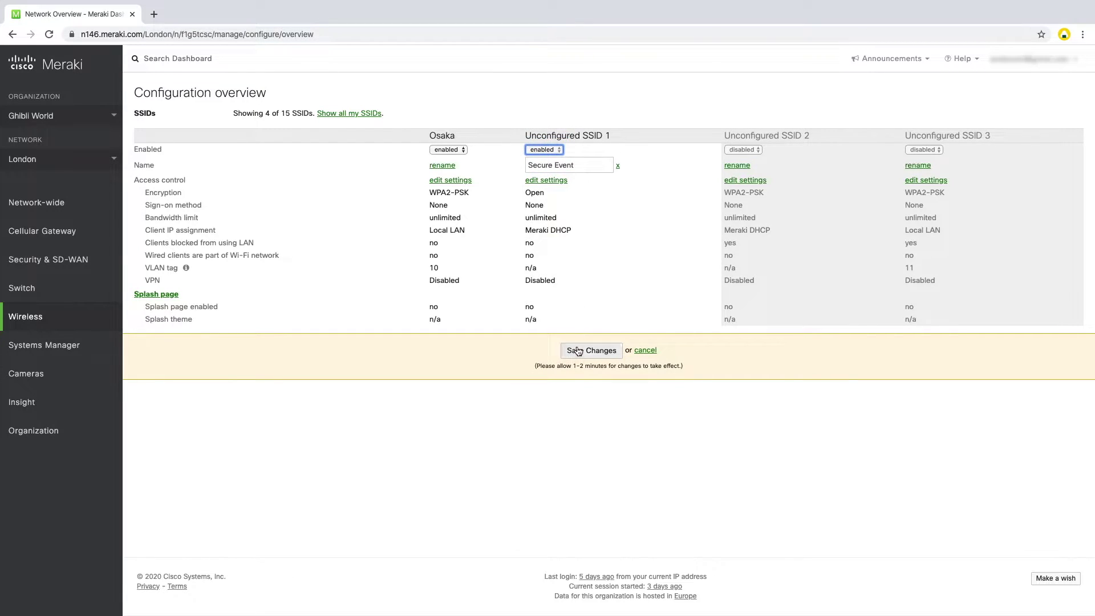
pyautogui.click(579, 351)
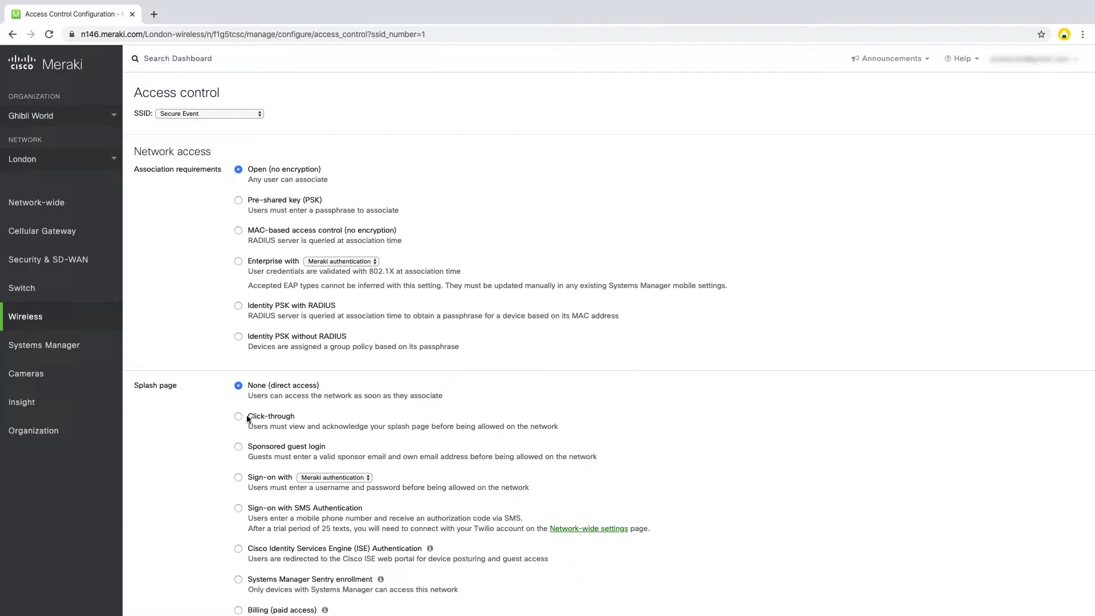
# - Require a click-through splash page for Secure Event with NAT mode and save
pyautogui.click(239, 417)
pyautogui.scroll(-2, 653, 433)
pyautogui.scroll(-3, 654, 433)
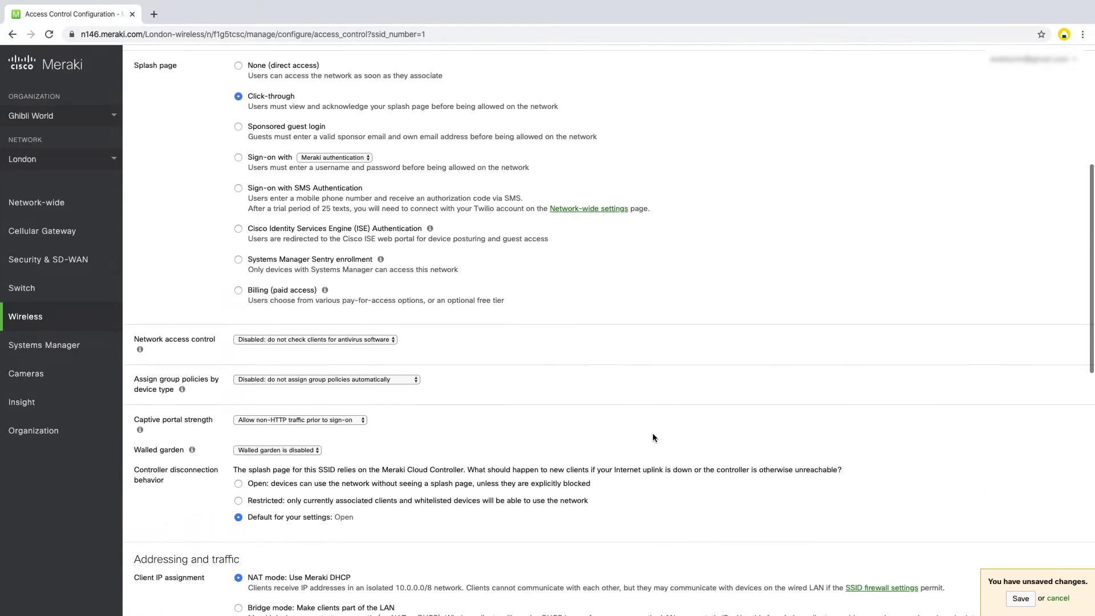
pyautogui.scroll(-2, 654, 434)
pyautogui.scroll(-1, 653, 434)
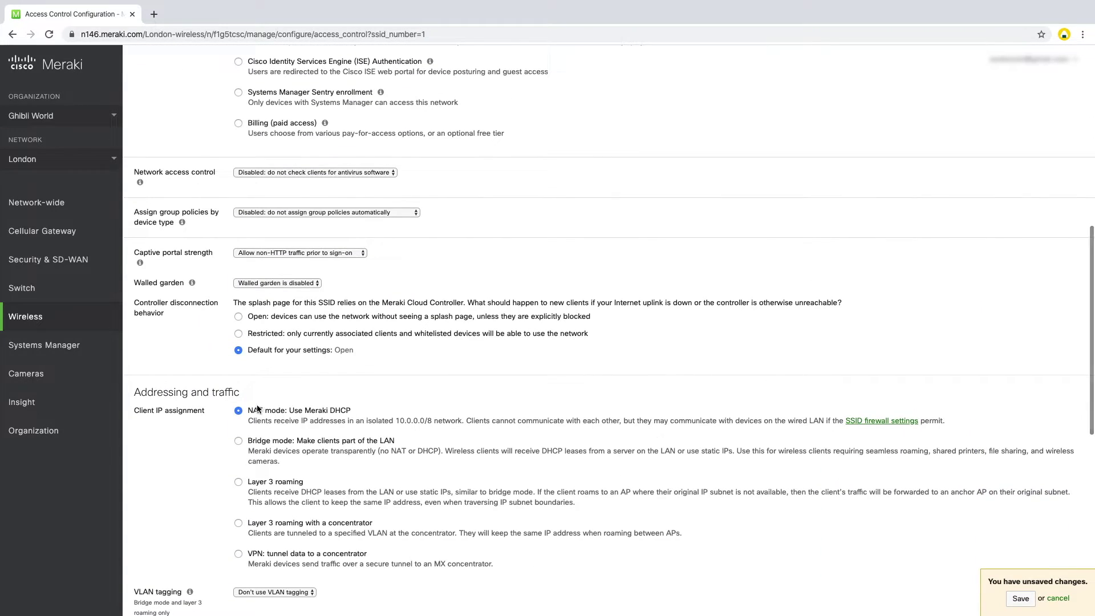
pyautogui.click(1021, 598)
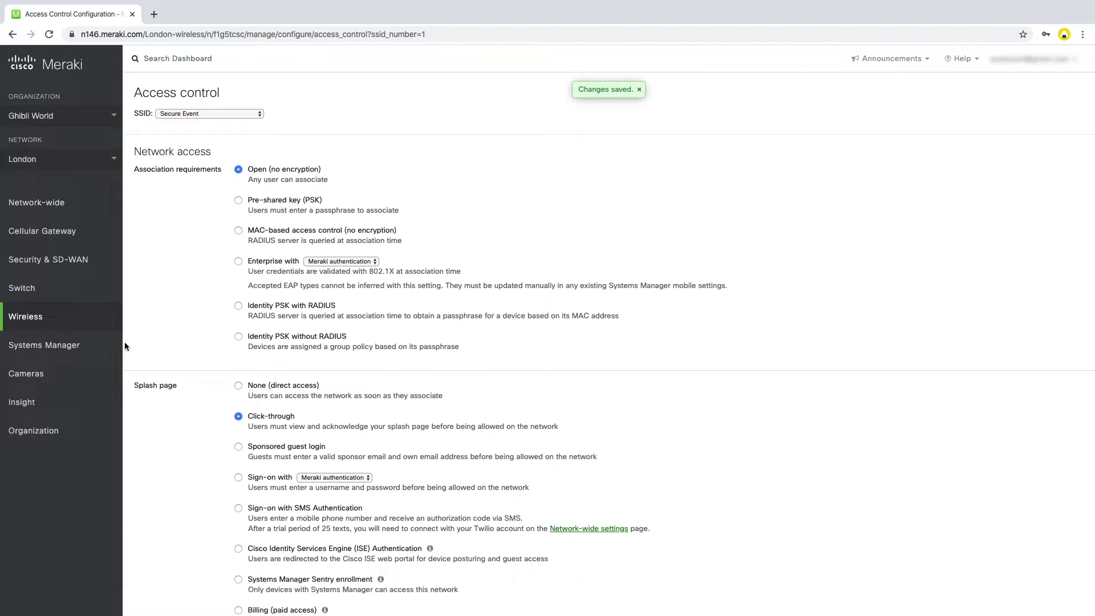
pyautogui.moveTo(24, 317)
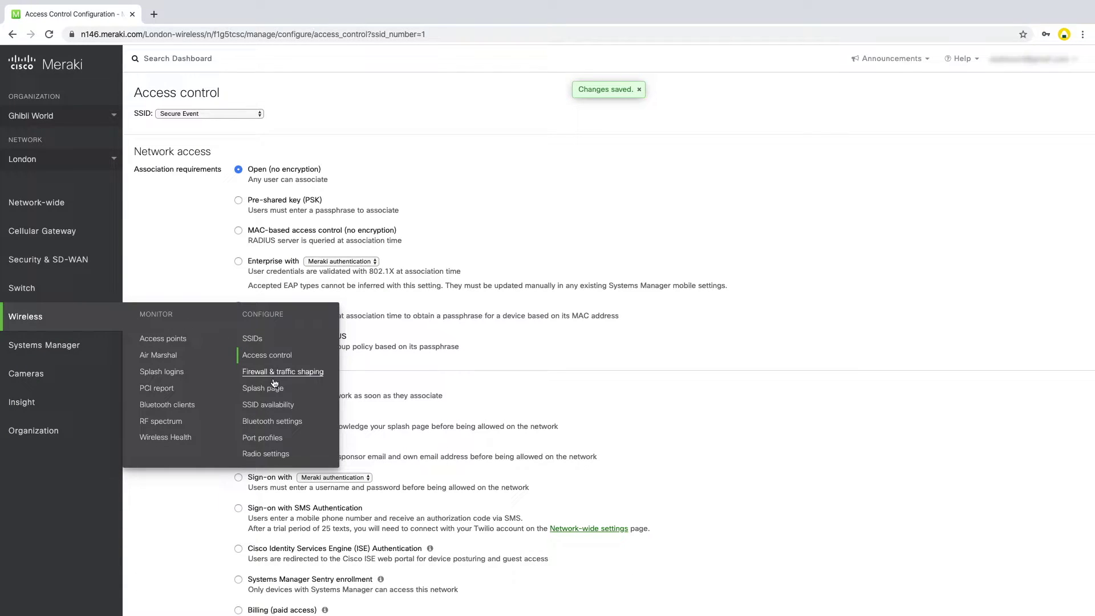
# - Enable Umbrella protection with the Security & Full Appropriate Use Filtering policy and save
pyautogui.click(274, 381)
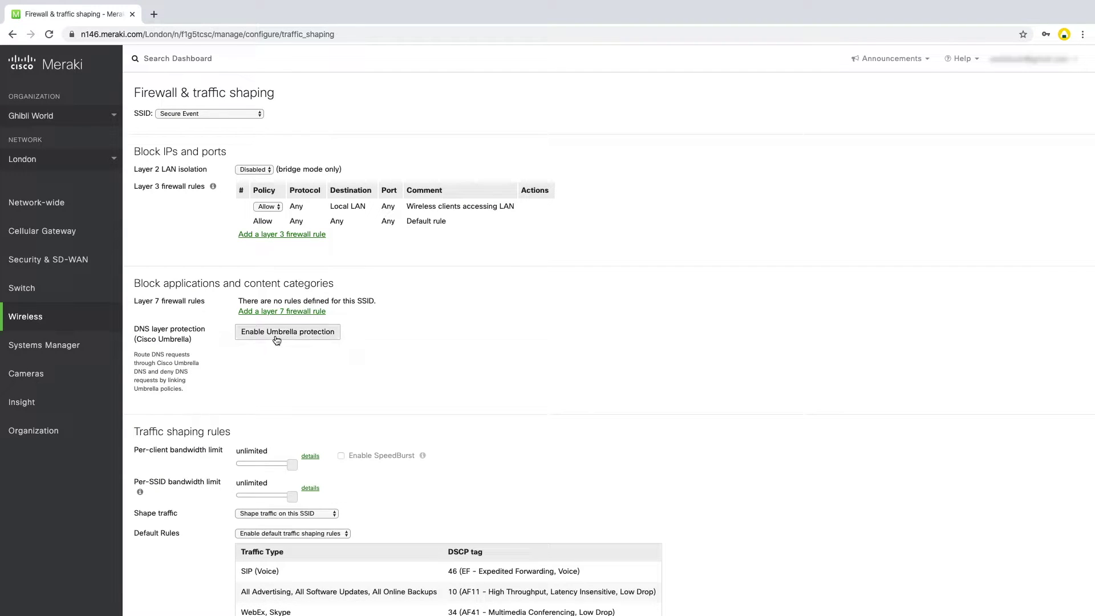
pyautogui.click(275, 335)
pyautogui.click(285, 373)
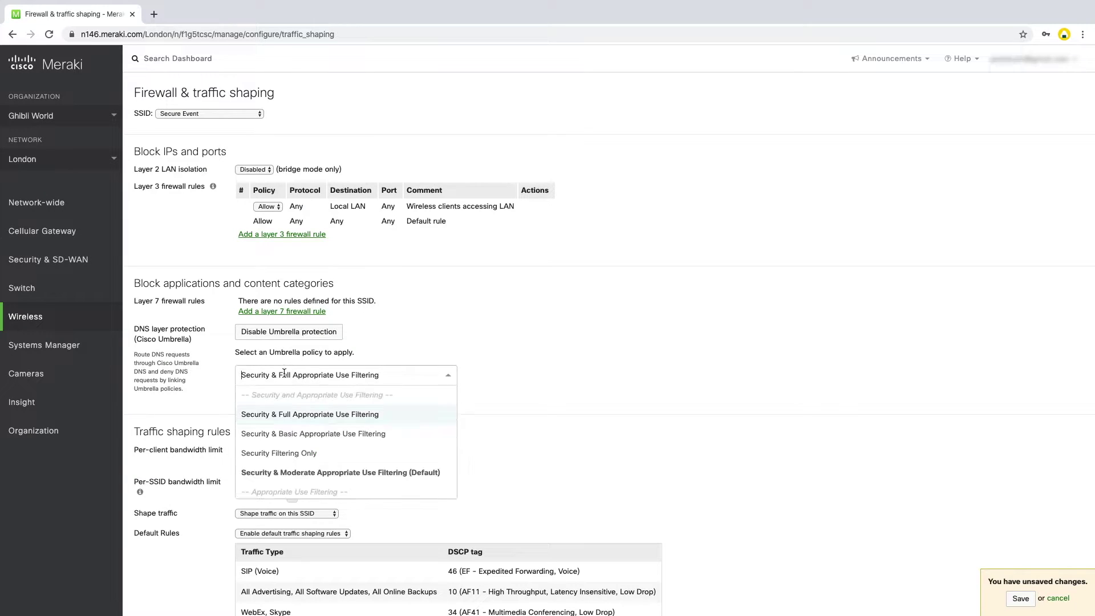
pyautogui.click(333, 416)
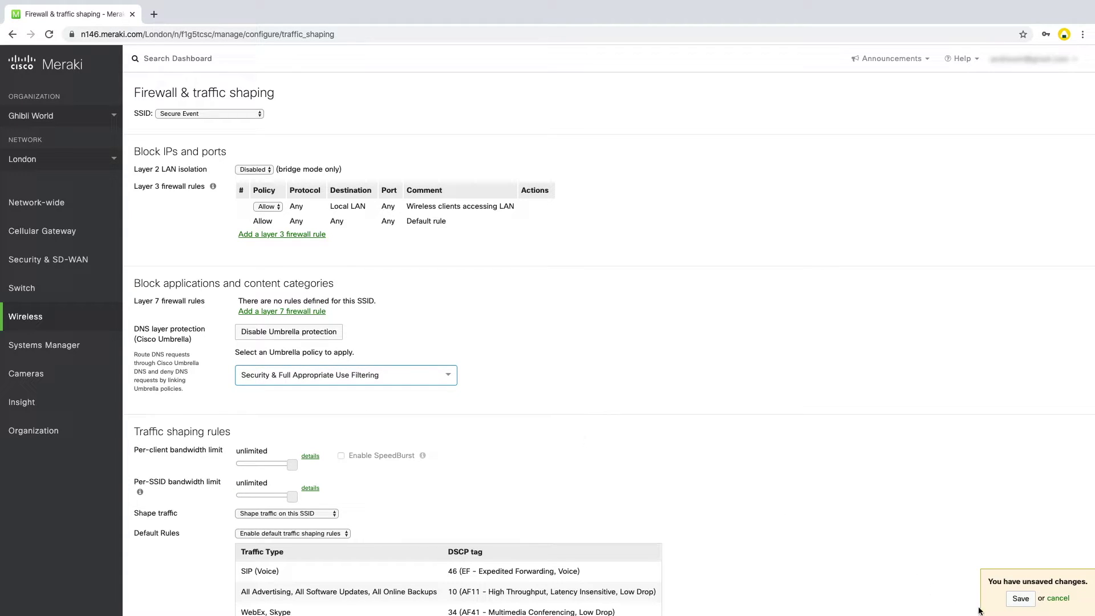
pyautogui.click(1022, 598)
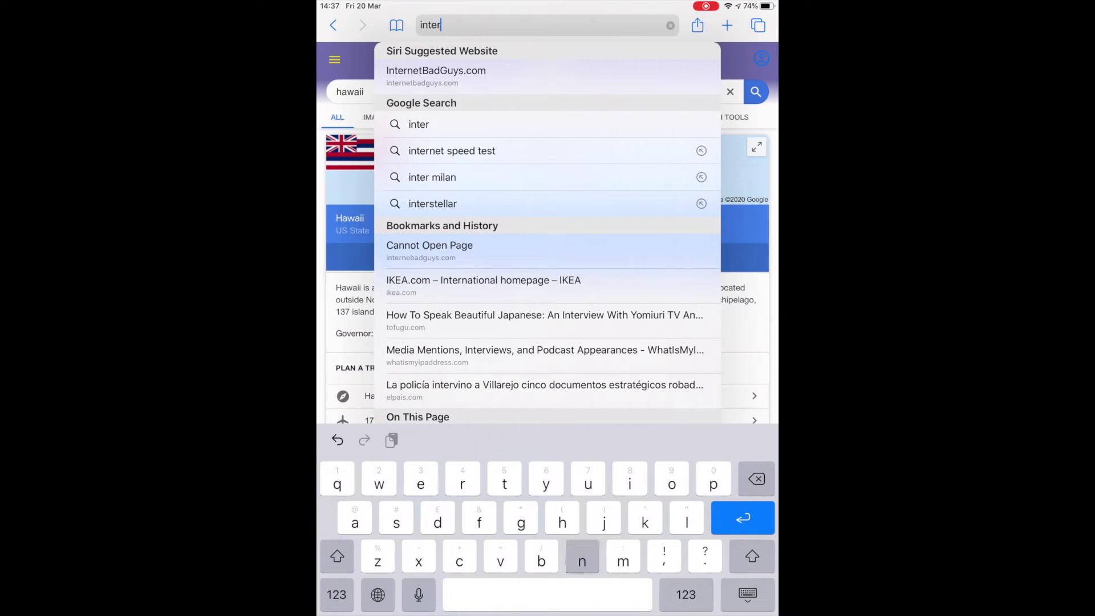
pyautogui.write('net')
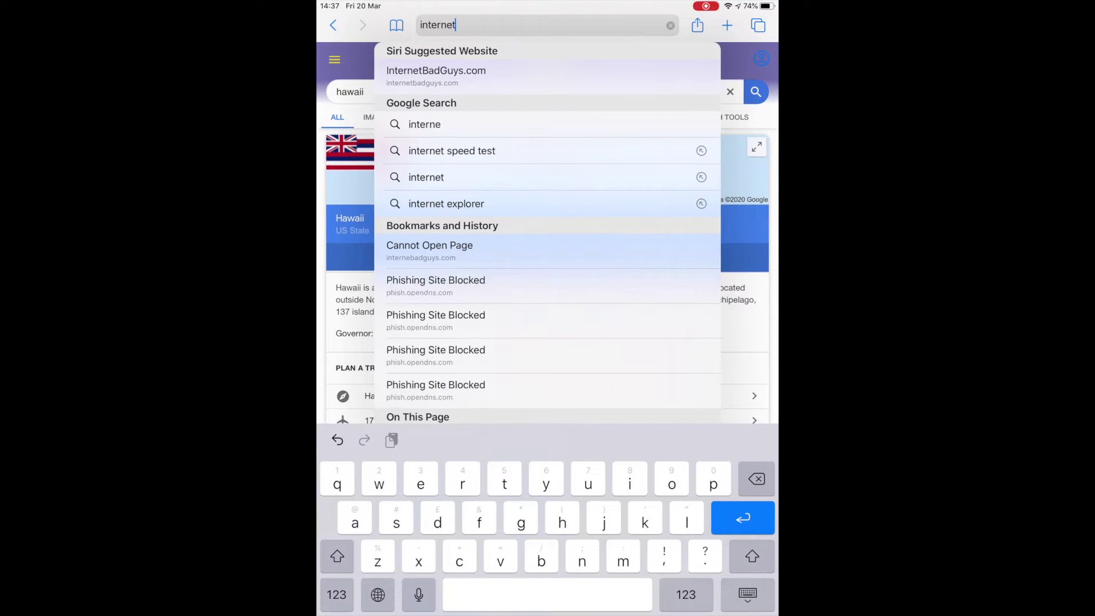
# - Visit internetbadguys.com on the iPad, then go to the organization's Security Center
pyautogui.click(436, 75)
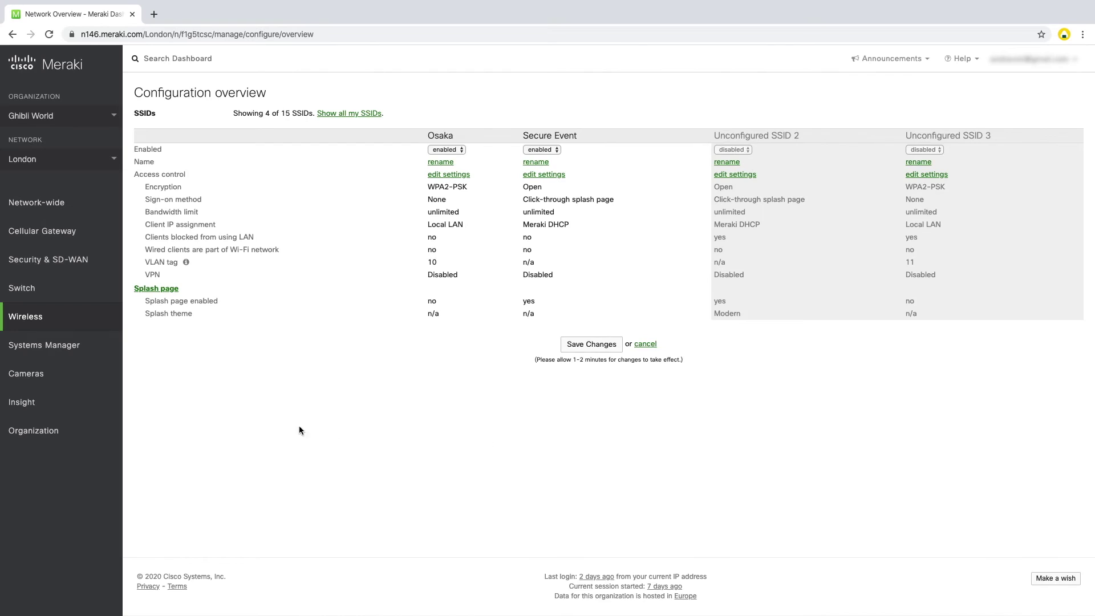
pyautogui.click(164, 503)
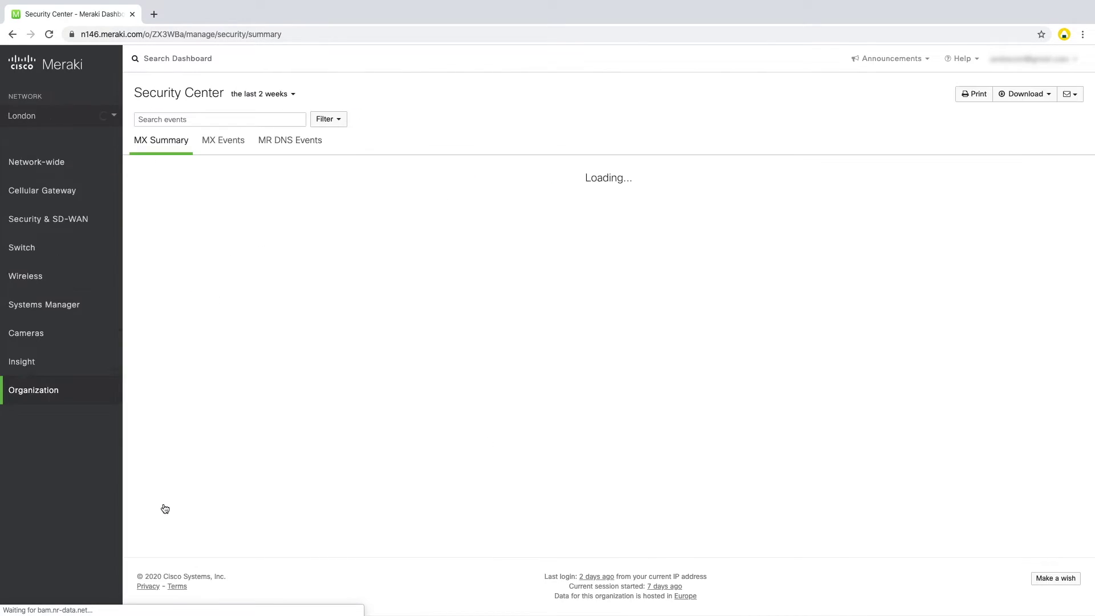
# - Show the MR DNS events listing blocked wireless DNS requests
pyautogui.click(284, 140)
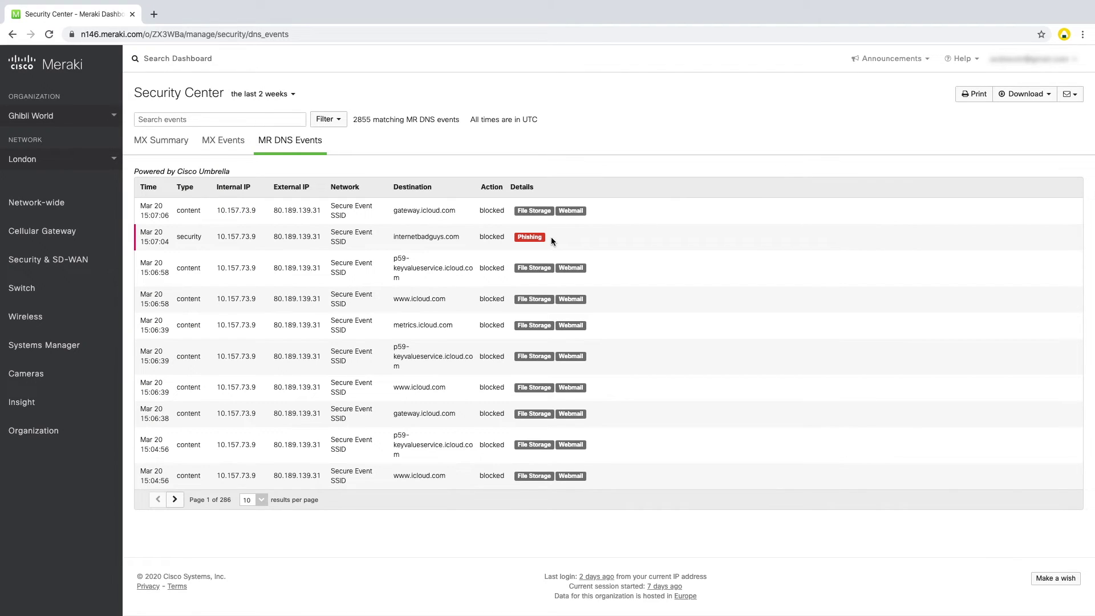